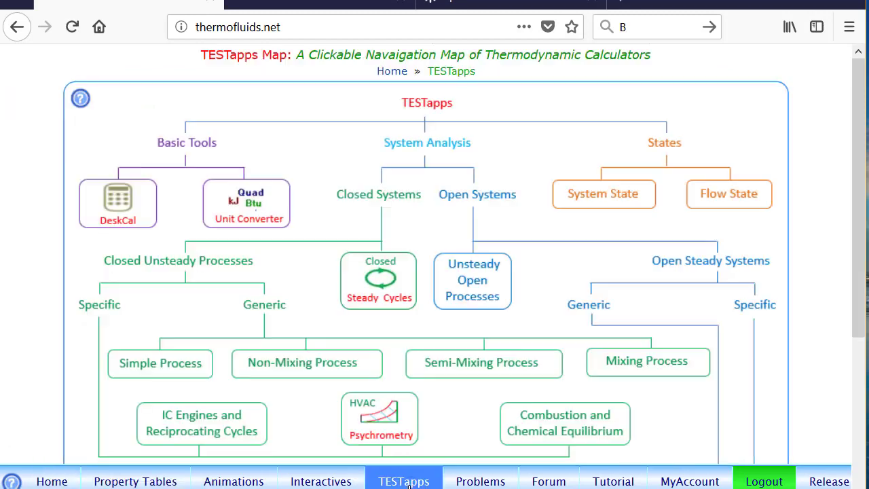
Open the open-steady Combustion and Chemical Equilibrium TESTapp for non-premixed combustion with the n-IG Mixture Model
scroll(864, 391, down, 3)
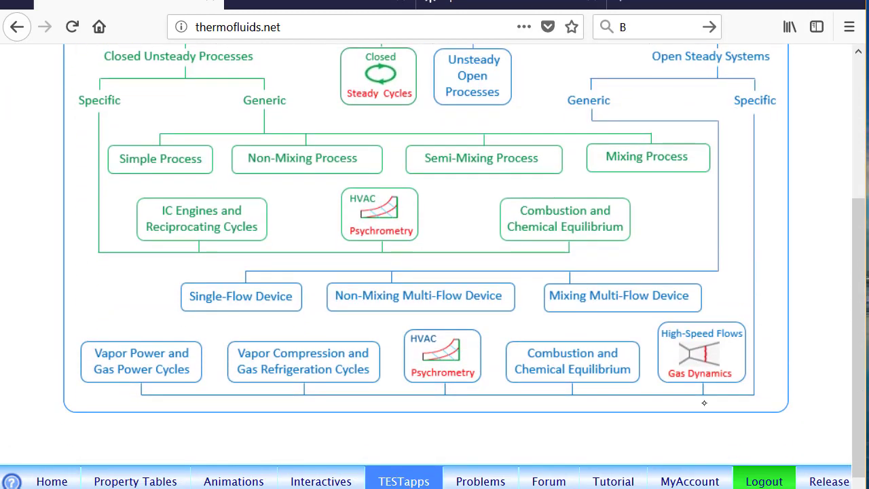
click(574, 367)
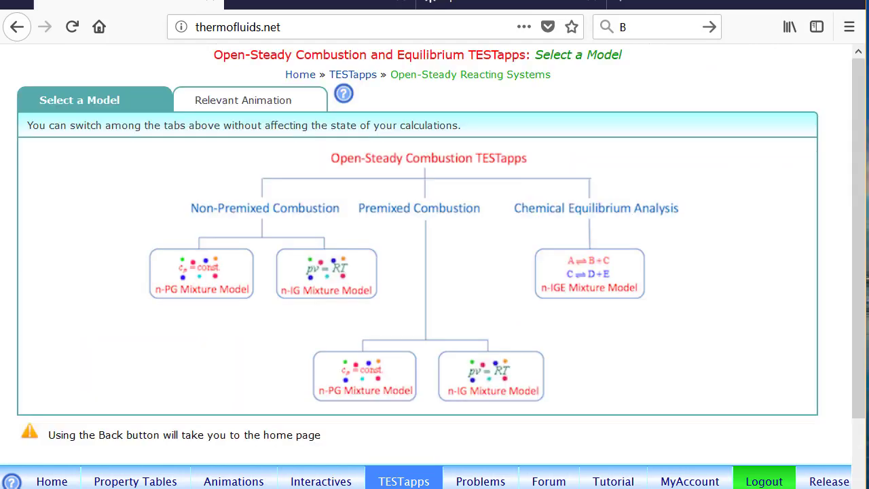
click(330, 274)
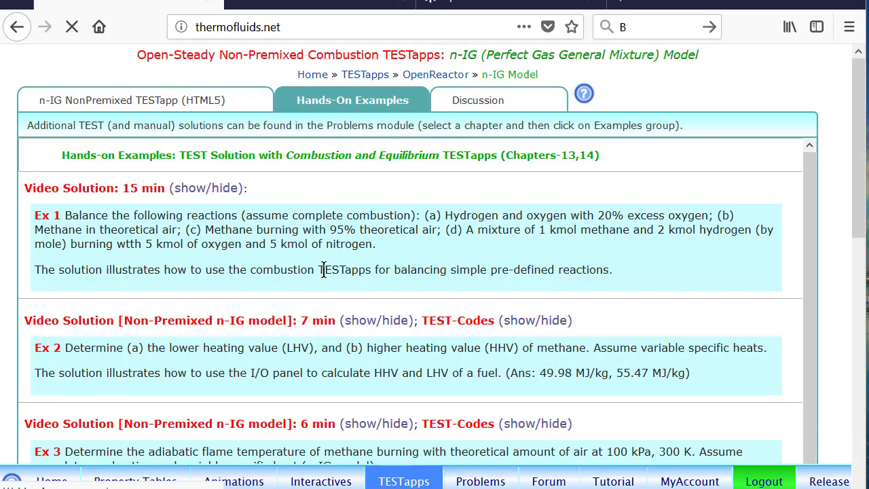
click(146, 102)
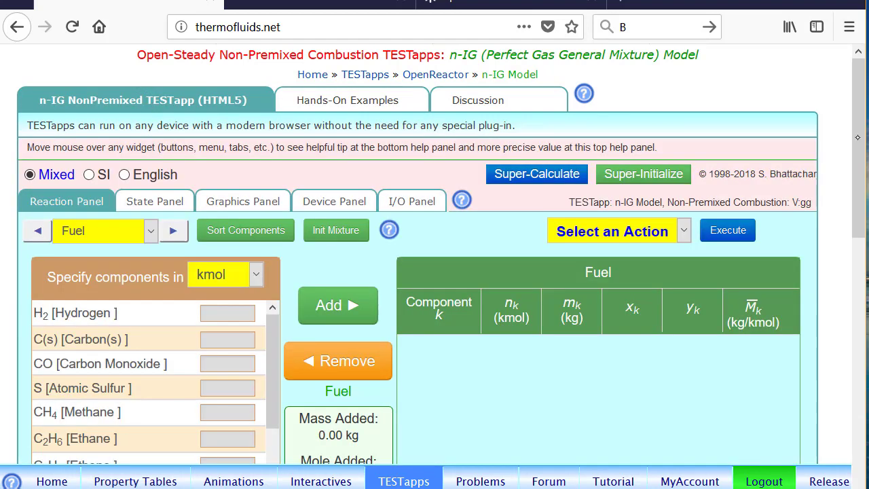
Add 1 kmol of methane (CH4) to the Fuel mixture
drag(857, 136, 857, 199)
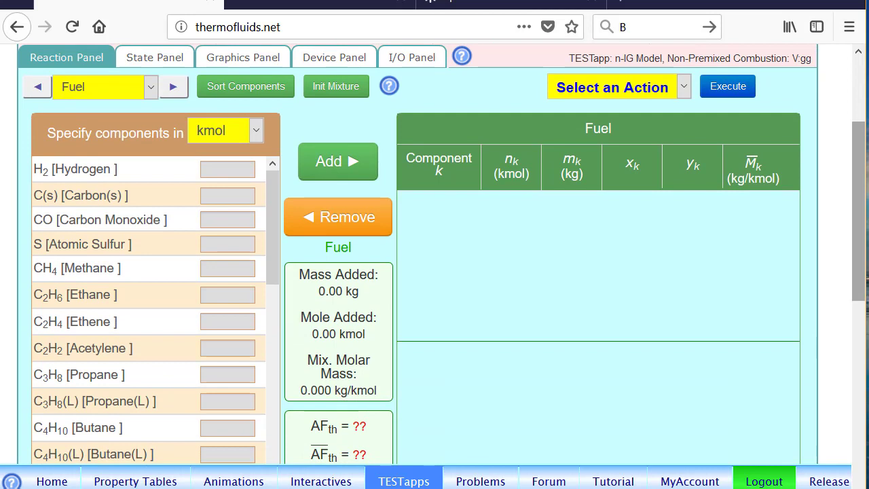
click(117, 272)
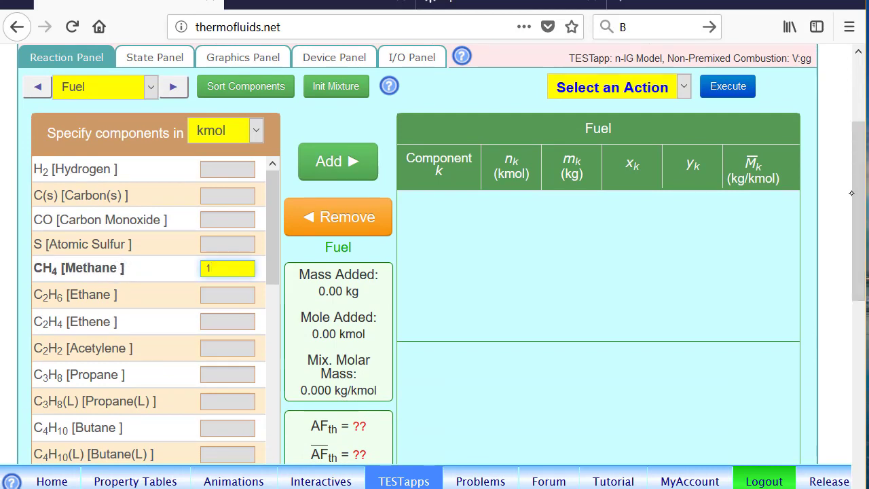
drag(857, 191, 856, 167)
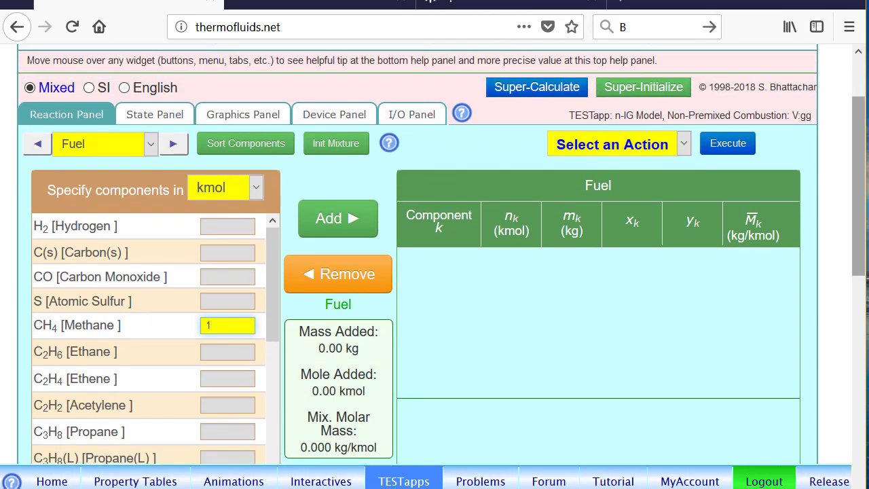
click(351, 217)
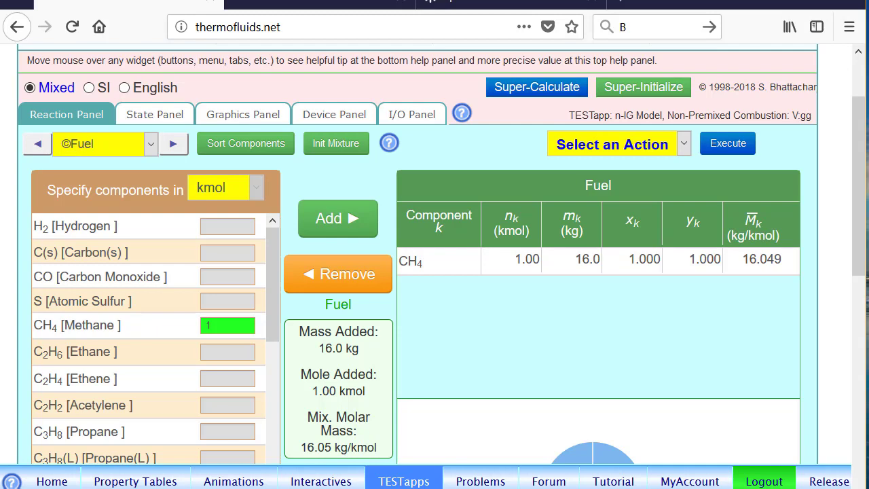
Execute action 1.b, Theoretical Comb. with Air, and view the balanced reaction
click(674, 143)
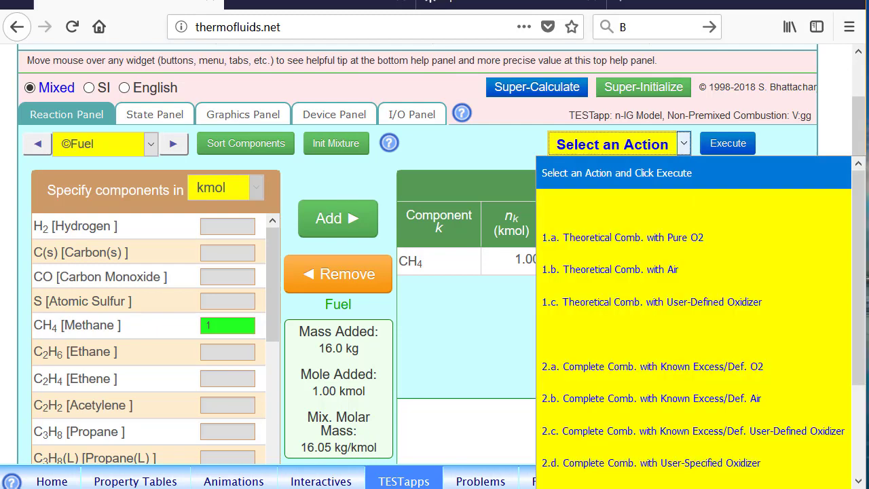
click(665, 269)
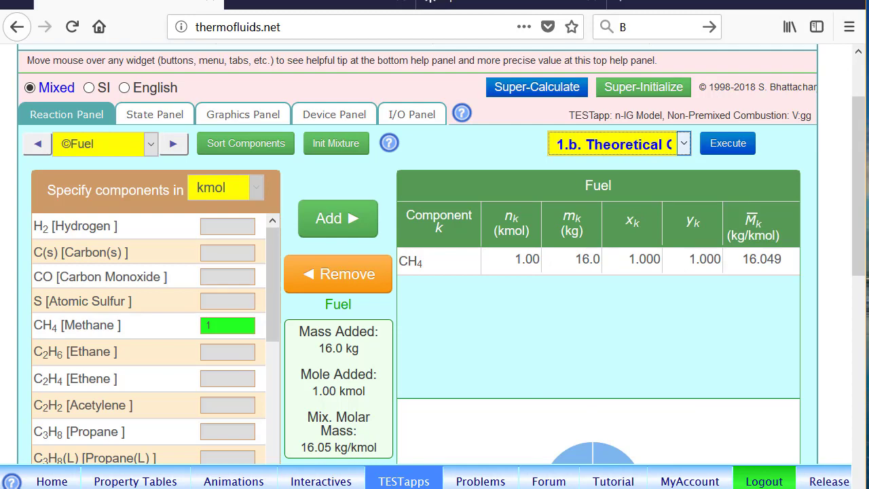
click(735, 143)
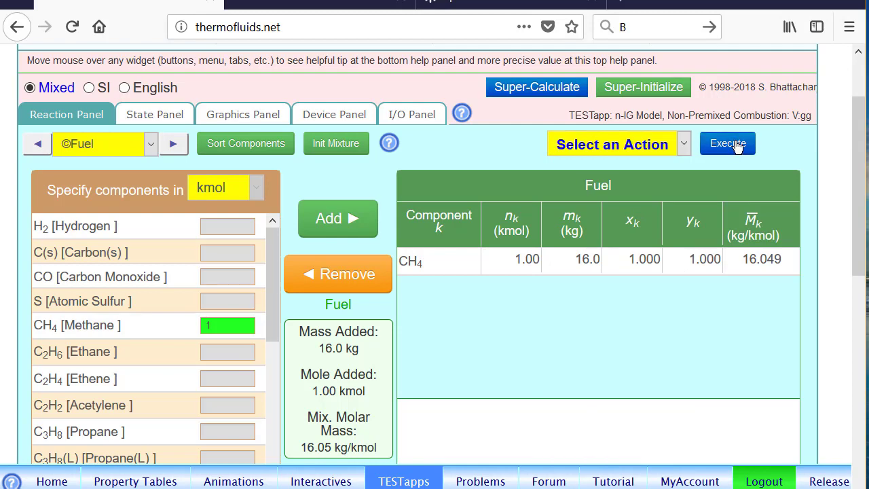
drag(860, 170, 860, 276)
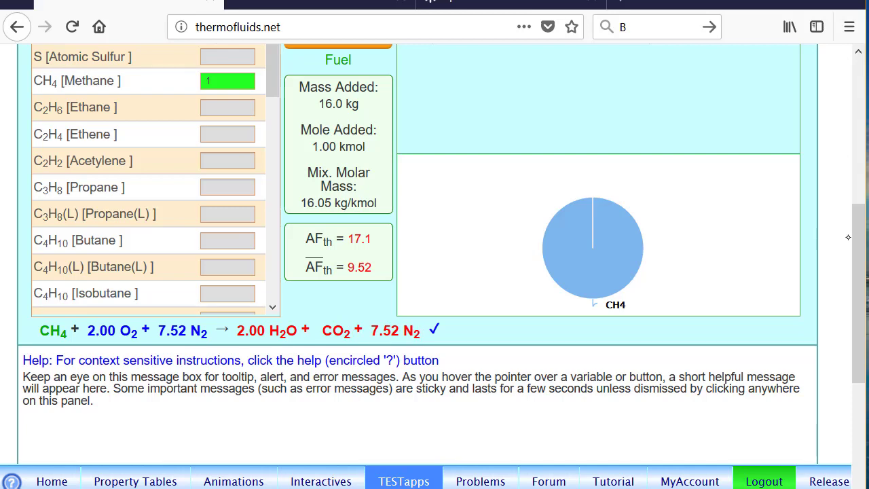
scroll(849, 163, up, 3)
scroll(848, 163, up, 5)
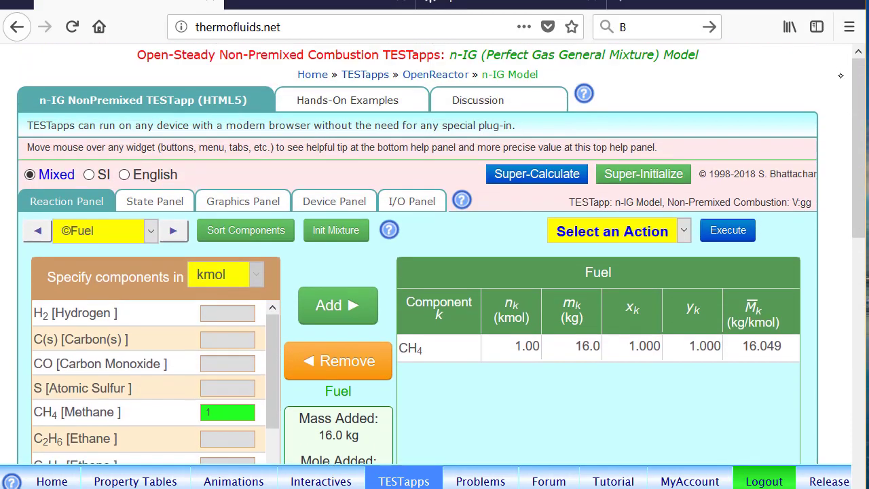
Calculate State-1 for the fuel with p1 at 100 kPa and T1 at 298 K
click(155, 201)
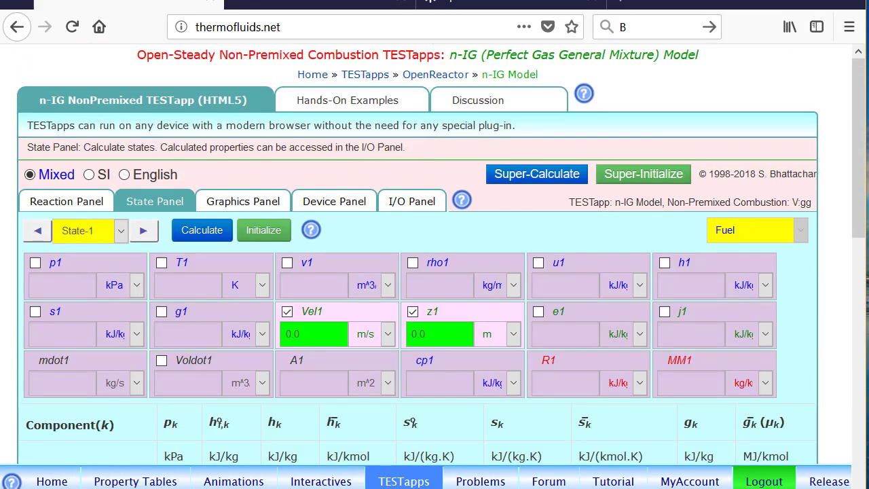
click(73, 274)
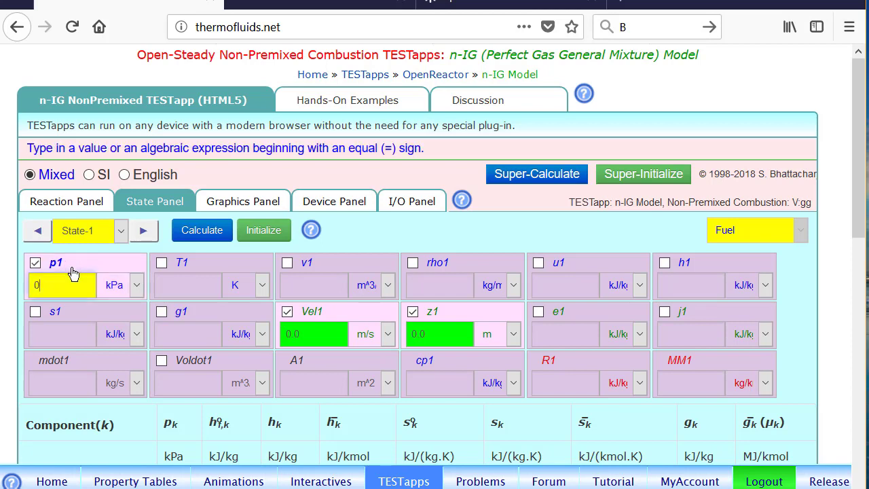
text(100)
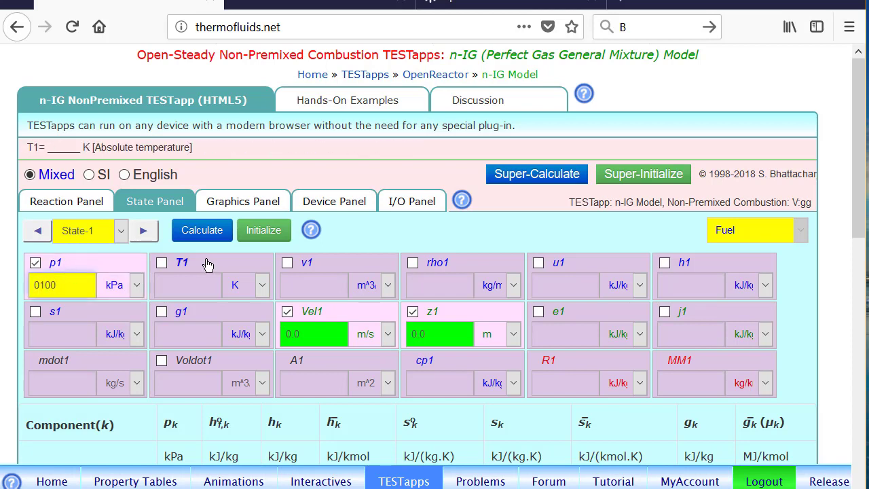
click(211, 267)
text(298)
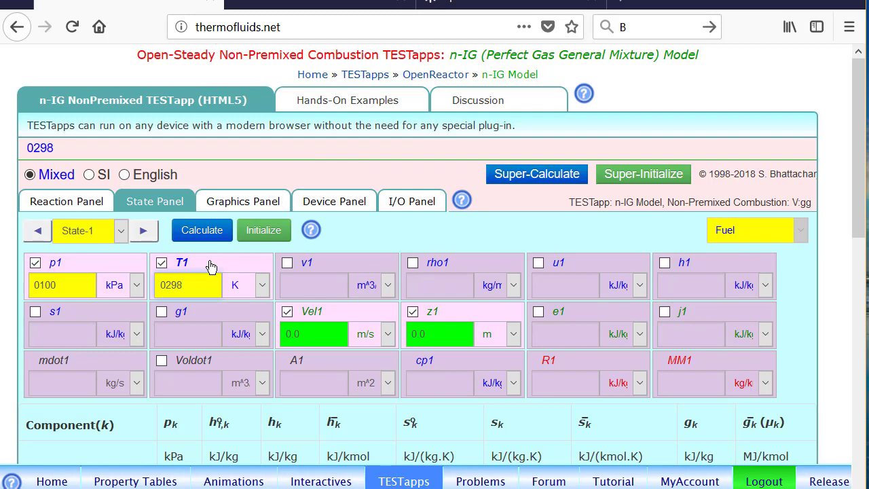
key(Return)
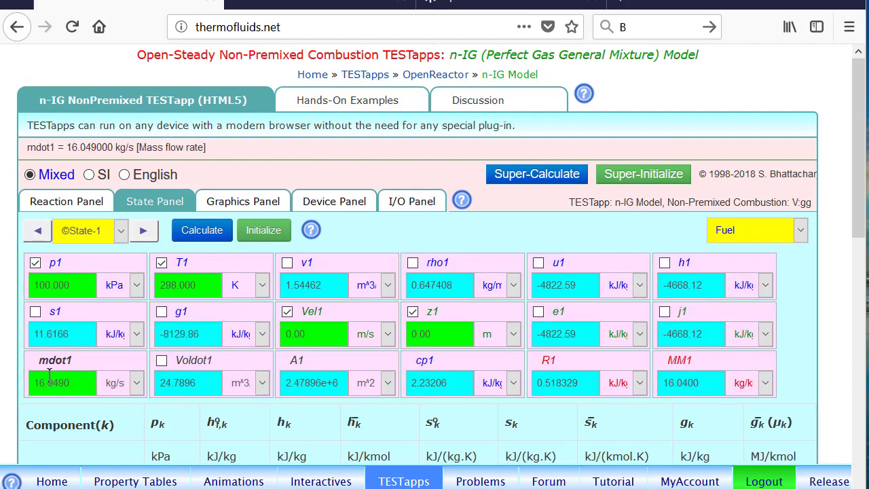
Calculate State-2 for the oxidizer with p2 set to =p1 and T2 set to =T1
click(145, 231)
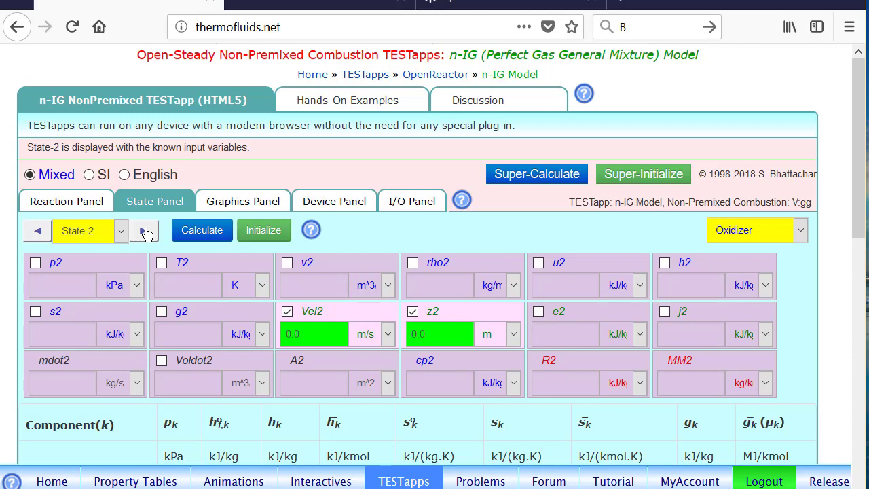
click(77, 283)
text(0)
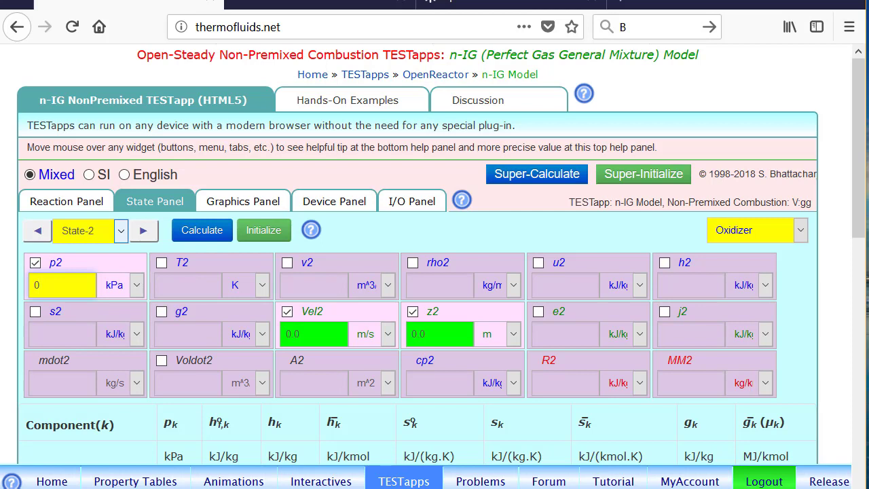
click(54, 284)
key(BackSpace)
text(=p1)
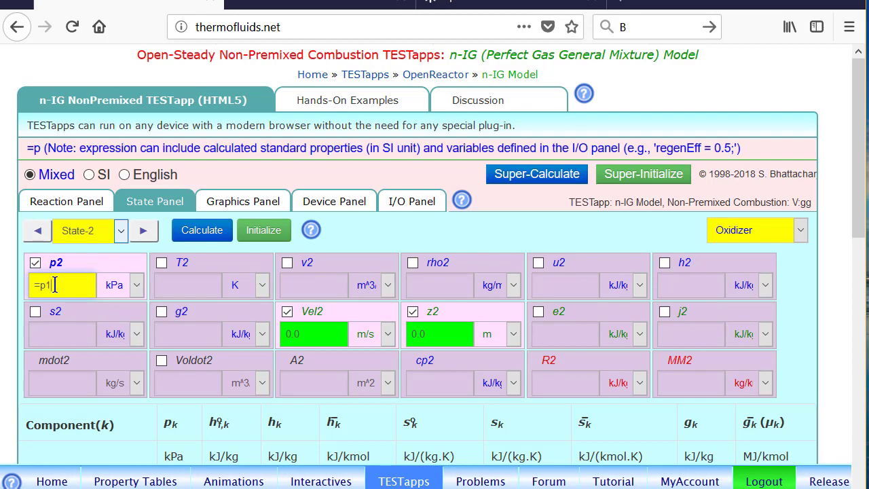
click(206, 267)
text(=)
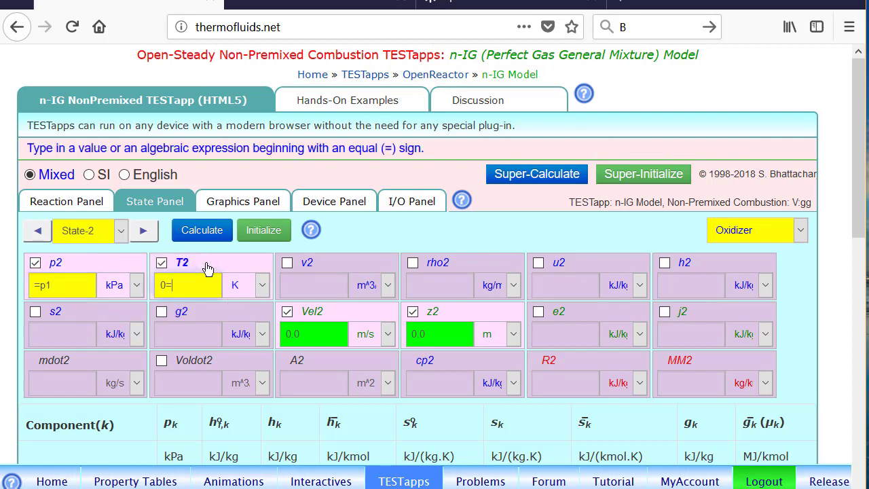
text(T1)
key(Return)
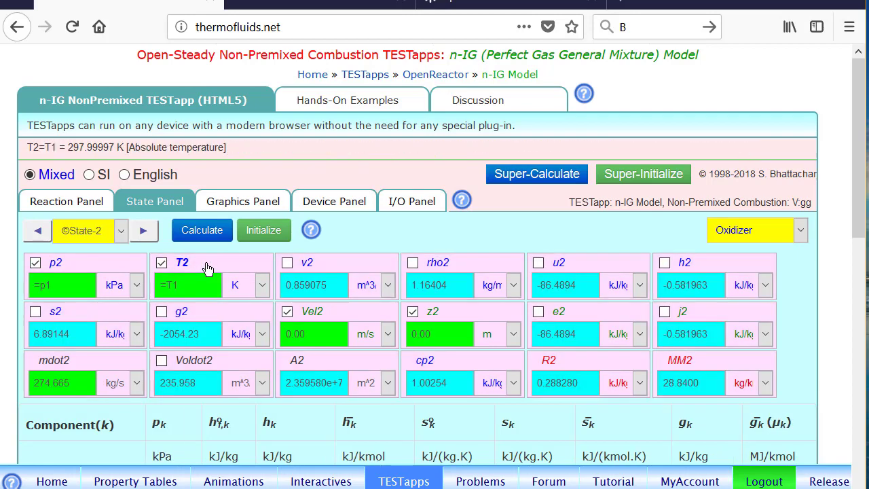
Set p3 to =p1 for the products in State-3 and calculate the state
click(143, 231)
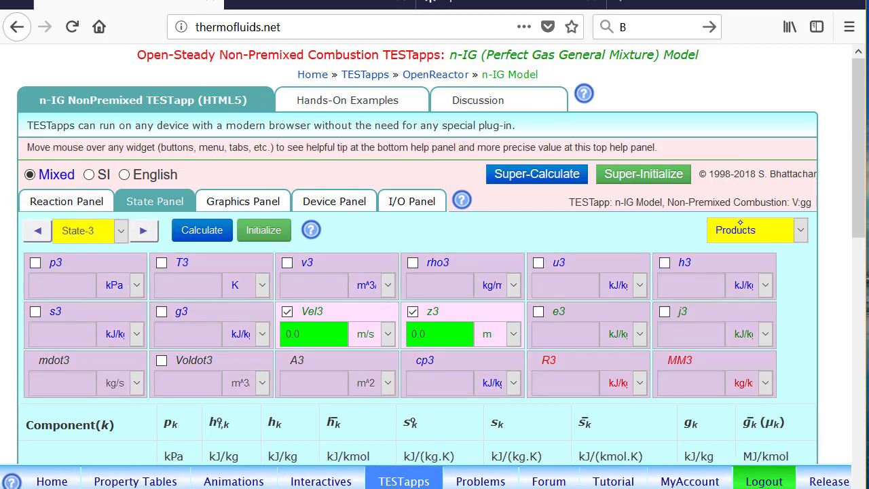
click(89, 270)
text(=p1)
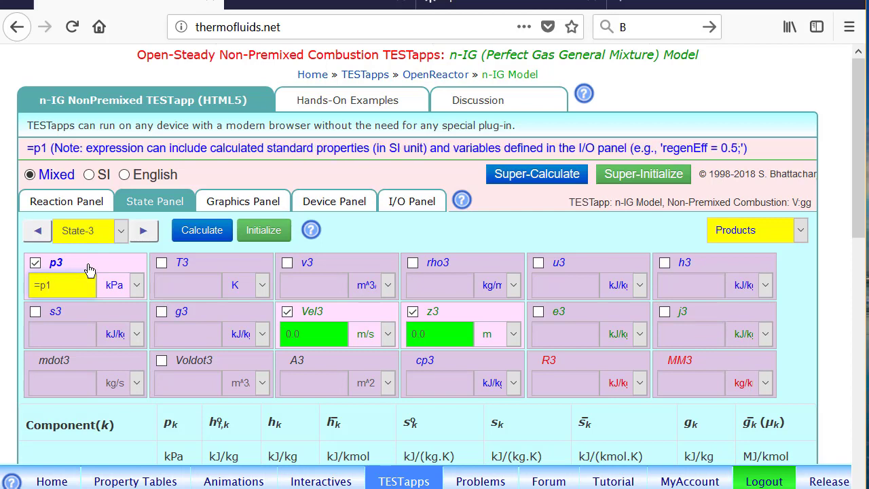
key(Return)
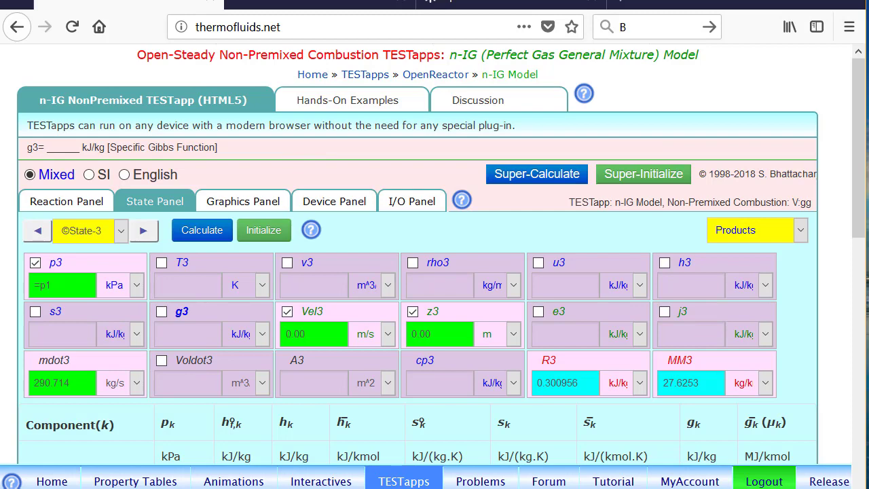
Configure Device-1 with State-1 at inlet i1, State-2 at inlet i2 and State-3 at exit e2
click(338, 202)
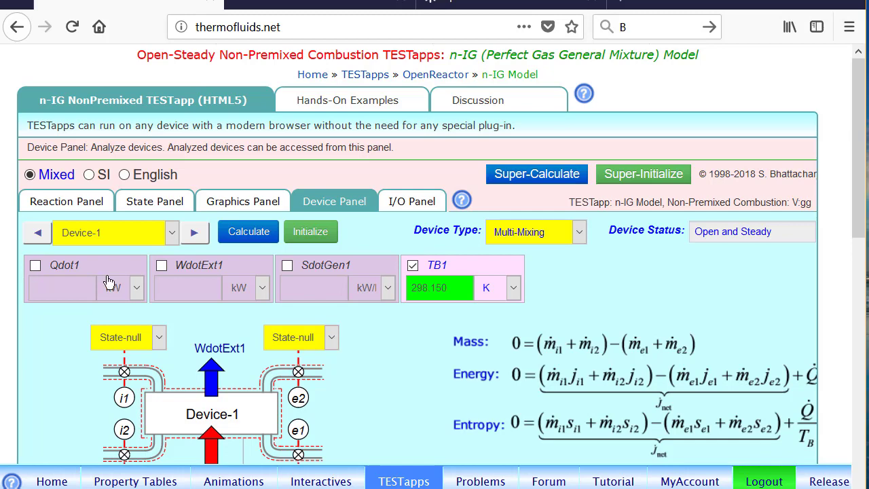
scroll(856, 215, down, 2)
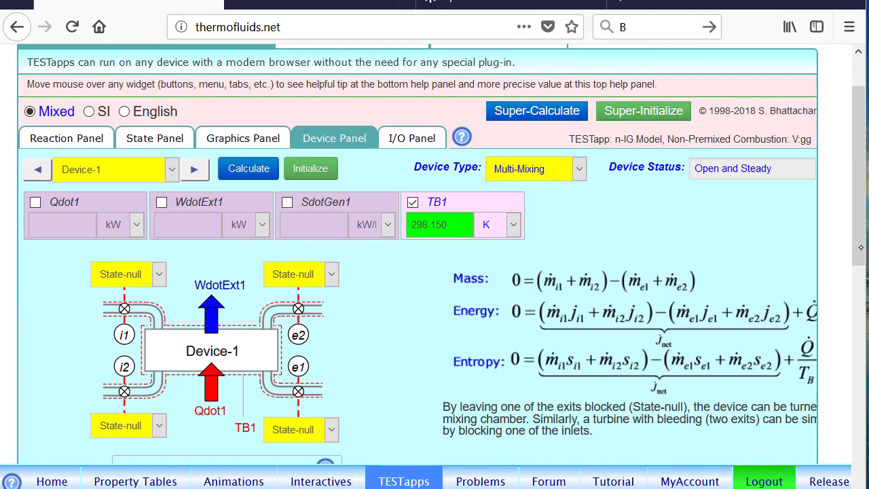
click(152, 255)
click(140, 307)
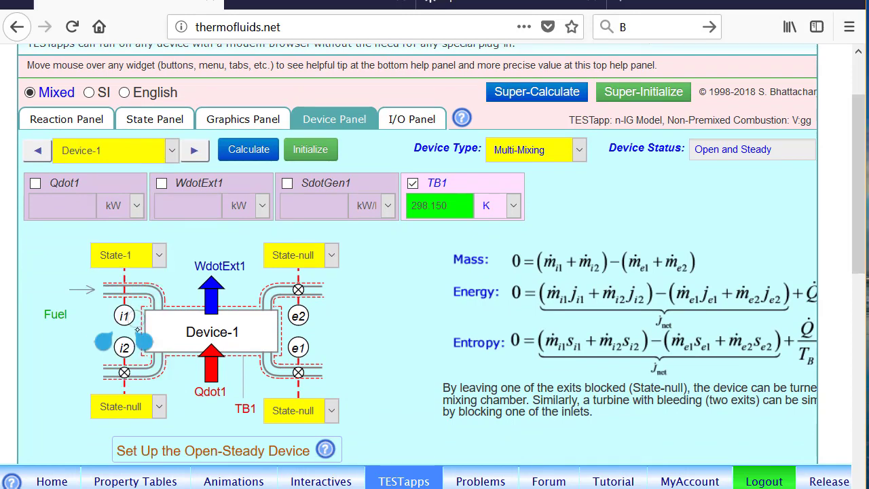
click(127, 405)
click(126, 345)
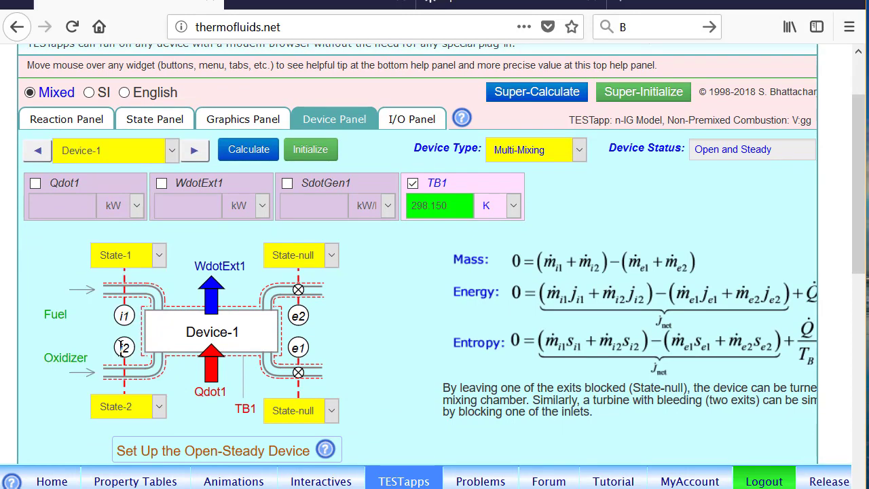
click(319, 257)
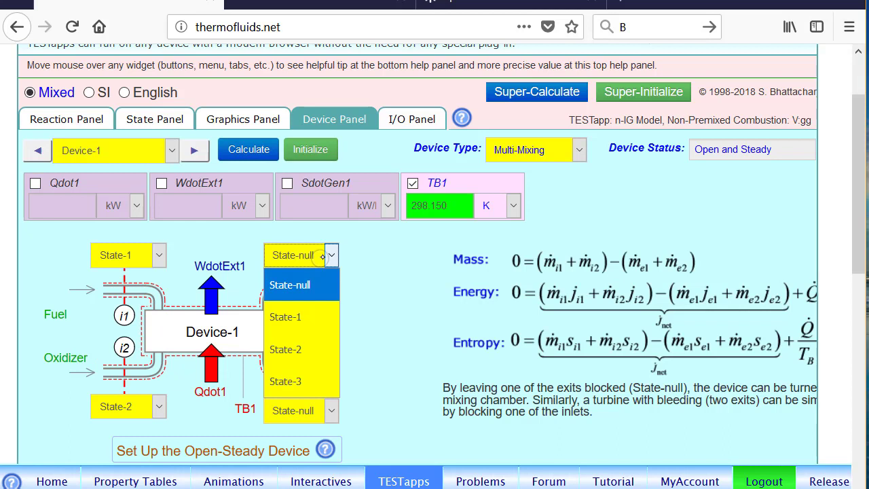
click(298, 349)
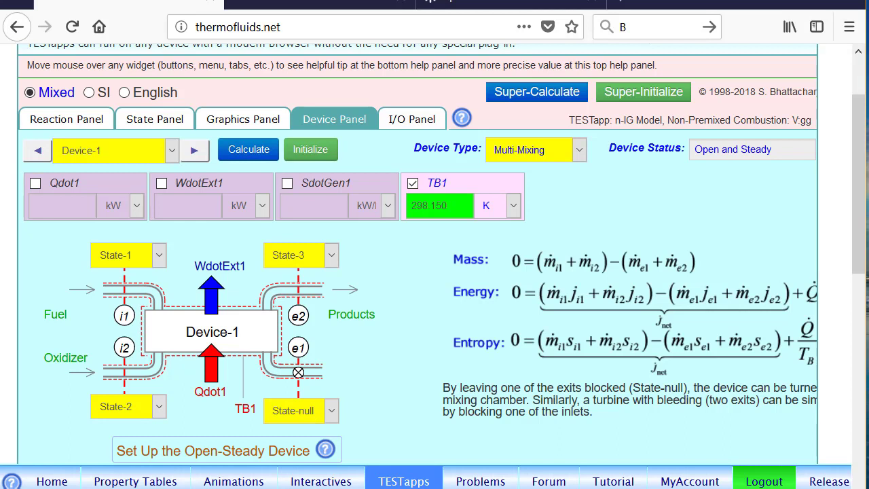
Set WdotExt1 and Qdot1 to 0 kW and calculate Device-1
click(218, 183)
click(92, 185)
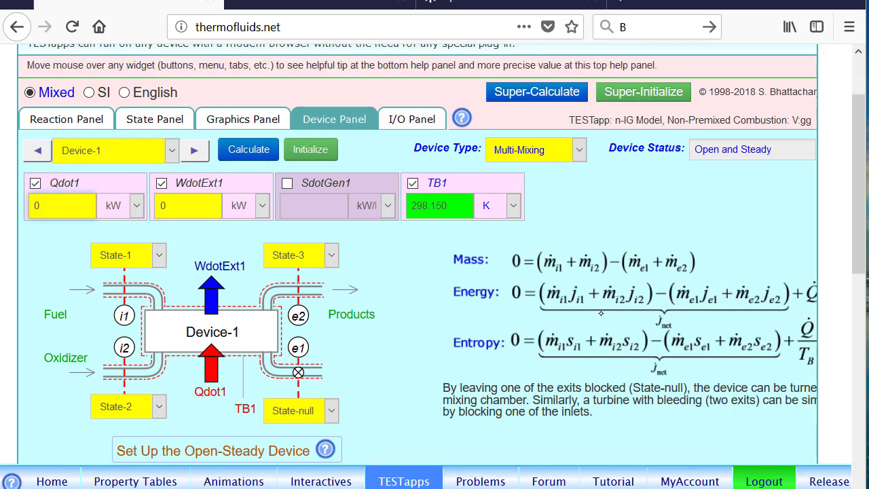
click(247, 152)
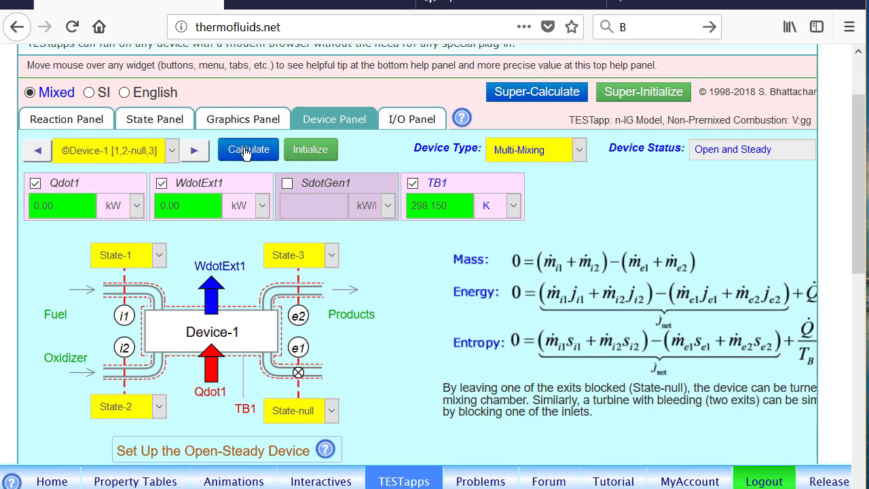
Calculate State-3 for the products to find T3, and check the entropy generation rate SdotGen1 of Device-1
click(170, 121)
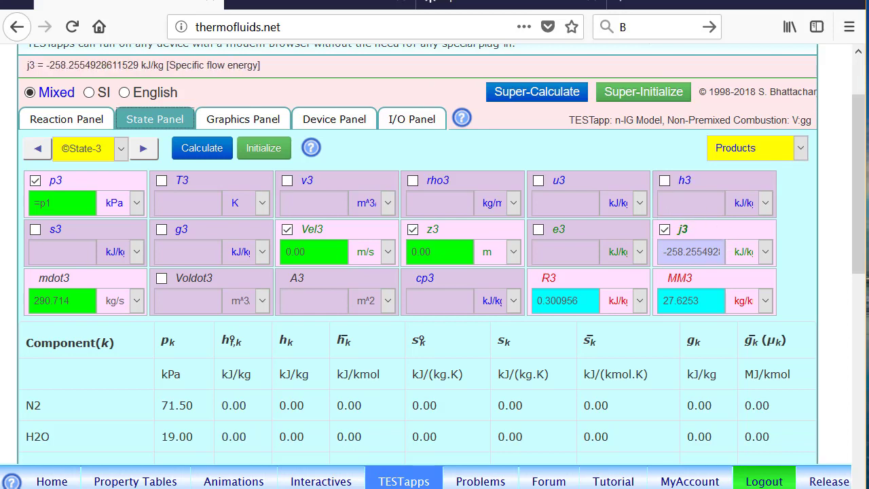
click(202, 150)
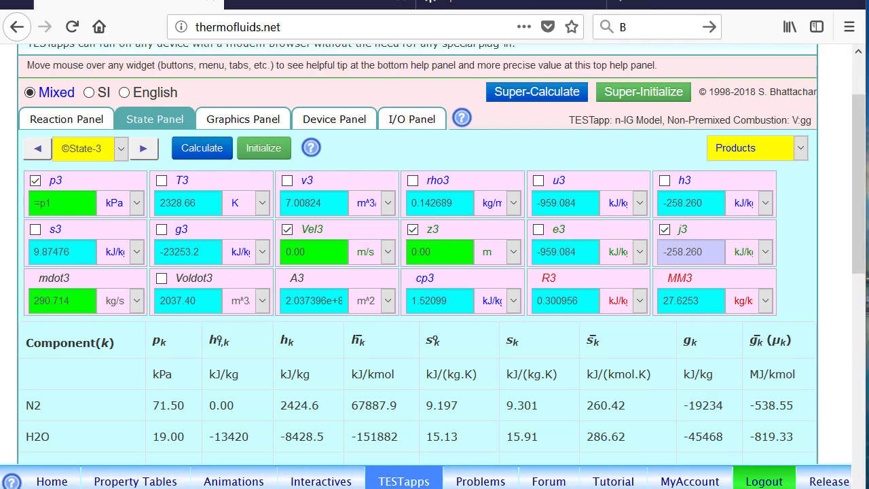
mouse_move(211, 171)
mouse_down()
mouse_move(186, 167)
mouse_move(255, 228)
mouse_move(203, 177)
mouse_up()
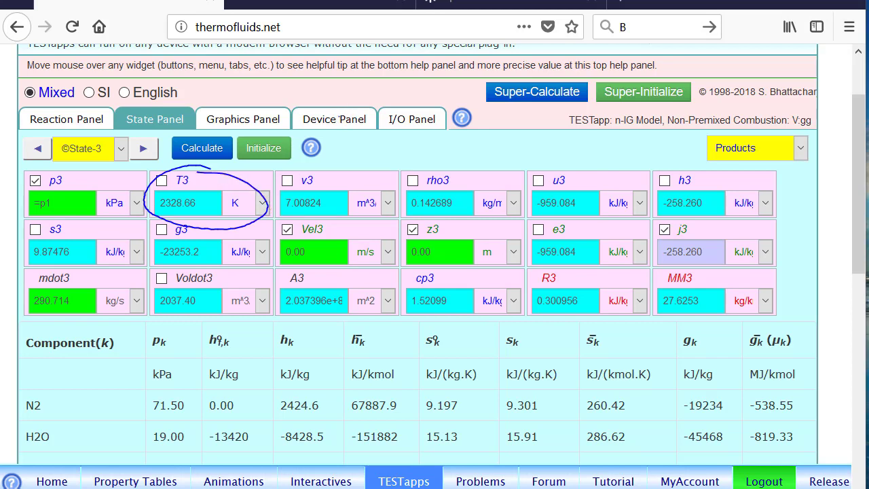
click(342, 120)
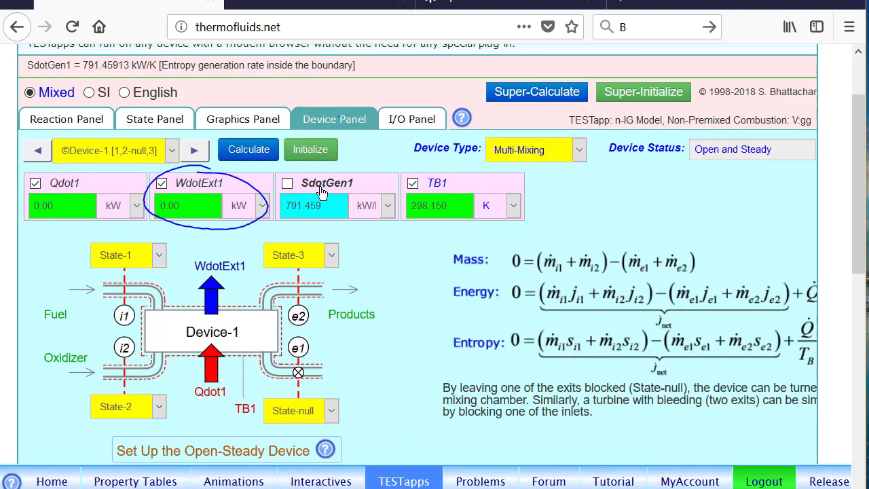
click(162, 122)
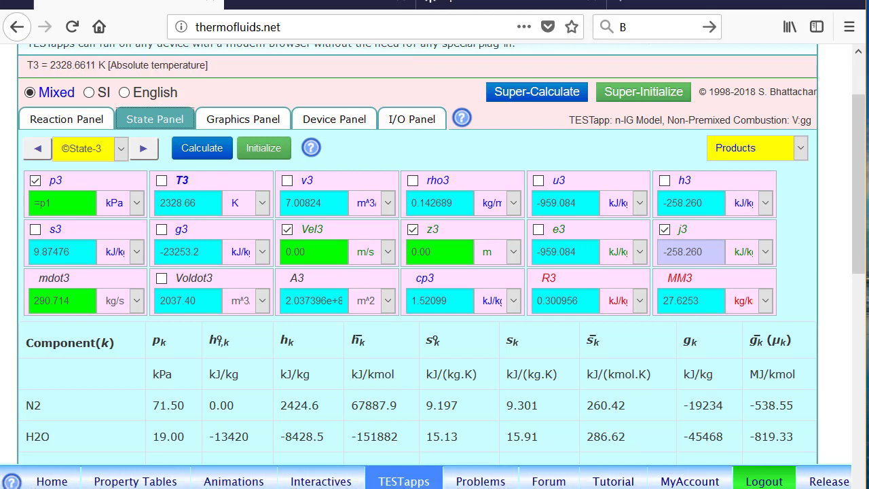
Balance the methane reaction as complete combustion with known excess/deficient air, using λ = 90%
scroll(435, 255, up, 3)
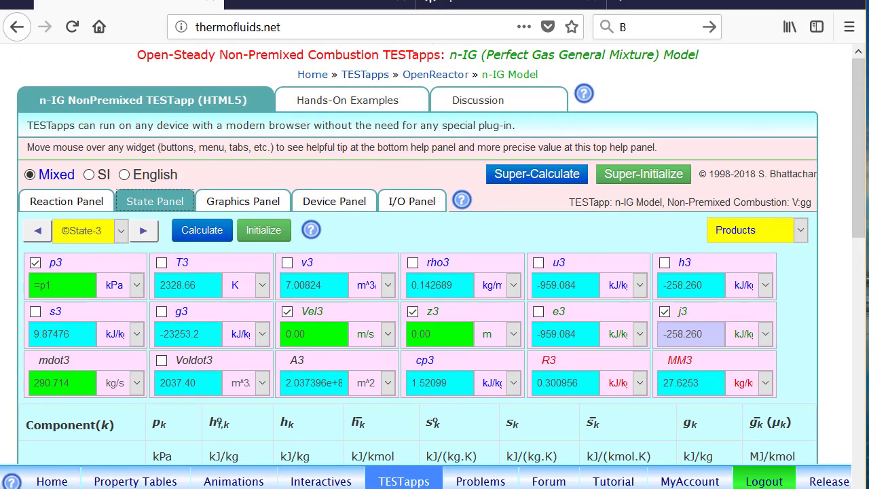
click(81, 204)
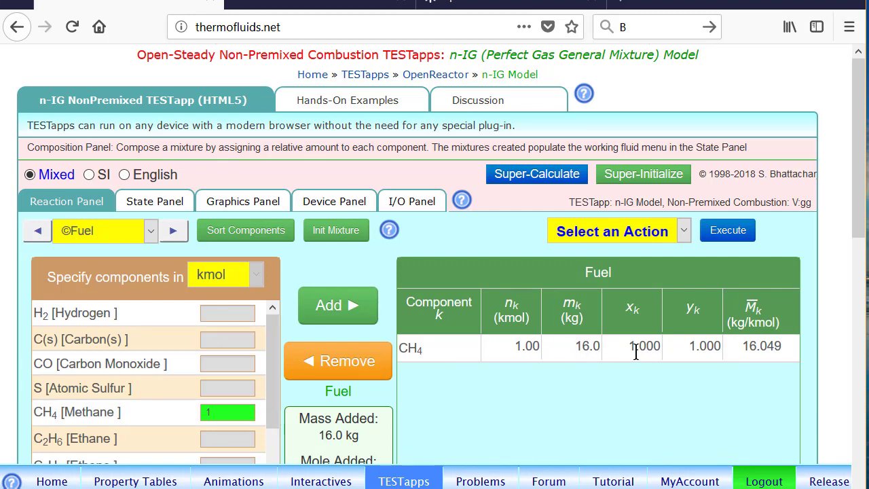
click(683, 231)
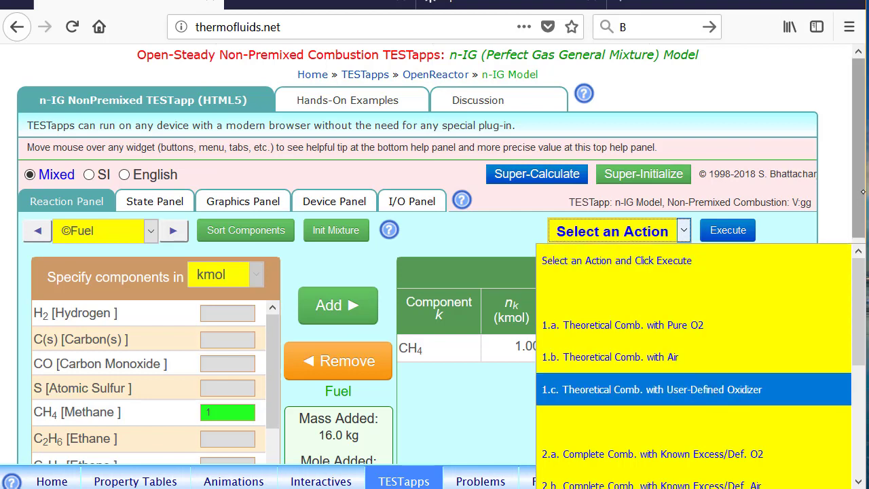
scroll(861, 294, down, 2)
drag(867, 324, 866, 322)
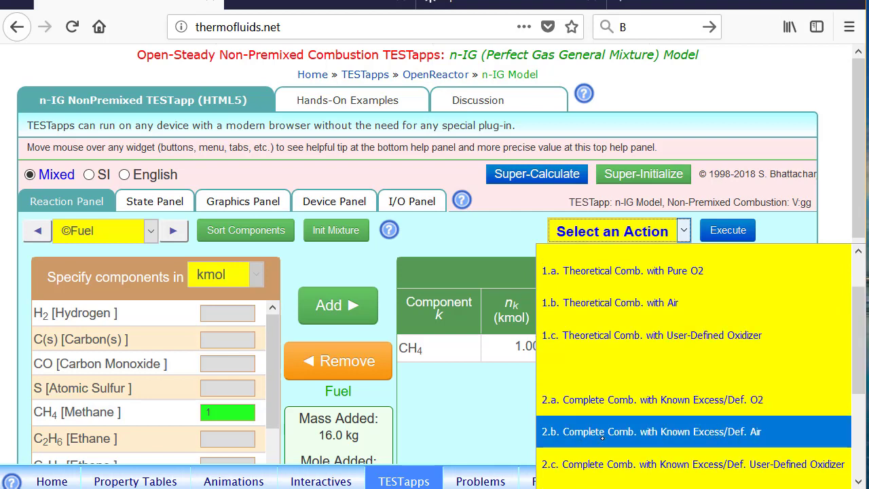
click(731, 432)
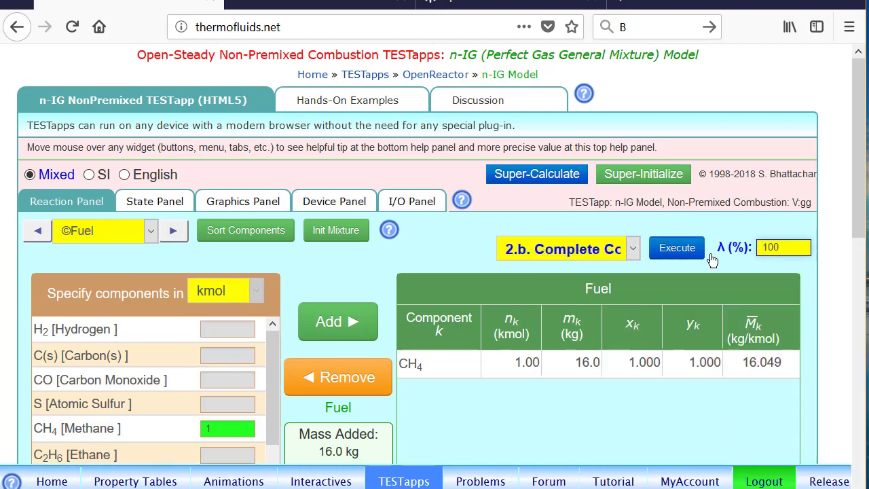
click(790, 251)
key(BackSpace)
key(BackSpace)
key(BackSpace)
text(90)
click(676, 248)
drag(862, 266, 861, 323)
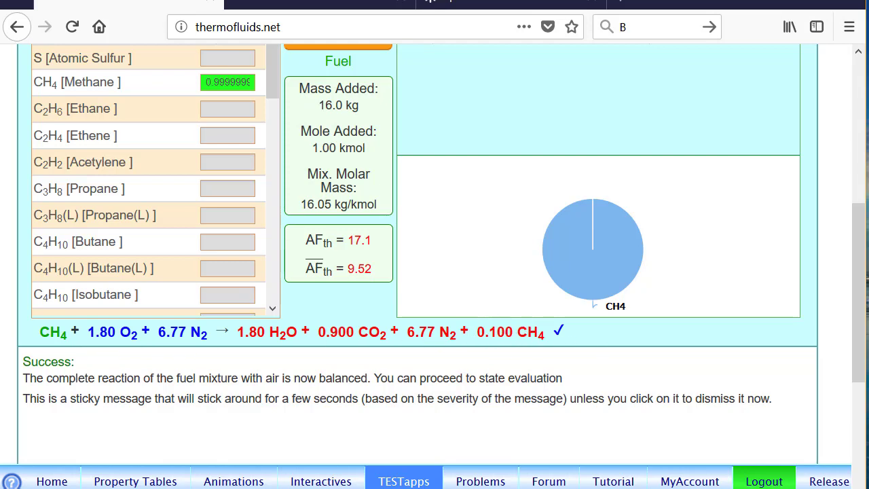
Super-Calculate the whole analysis for the 90% air reaction and review the products' temperature T3 in State-3
scroll(849, 308, up, 3)
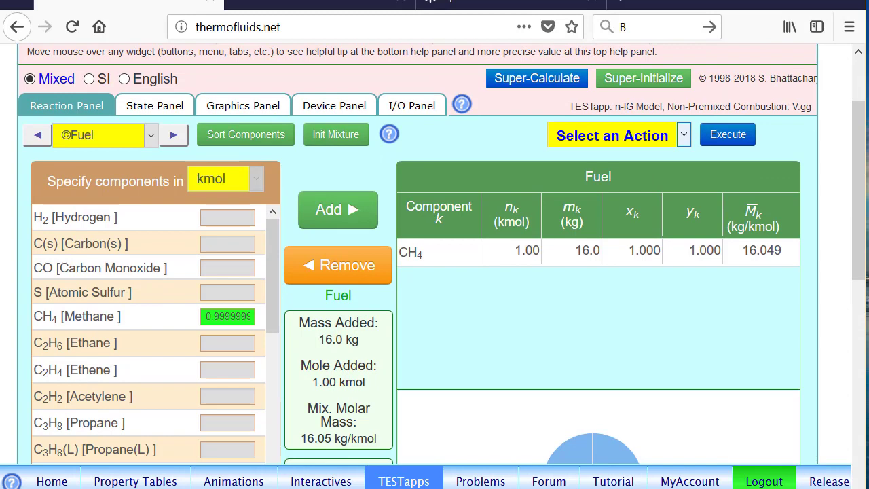
click(160, 108)
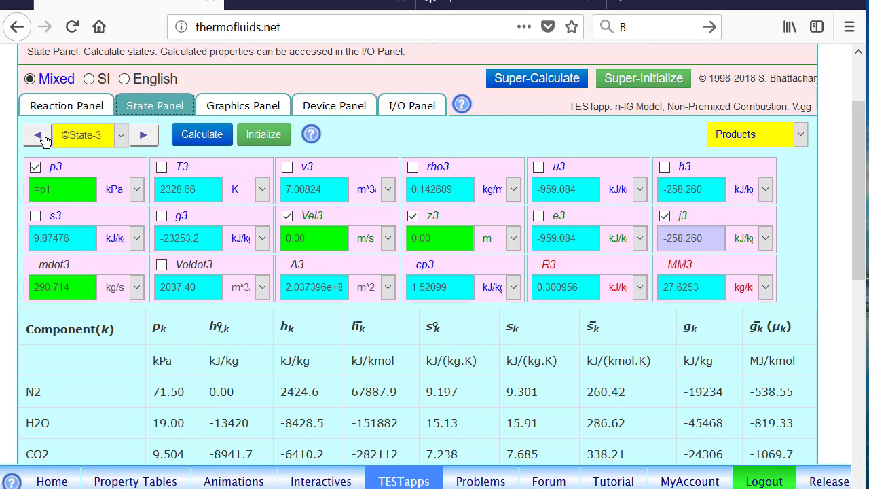
click(543, 81)
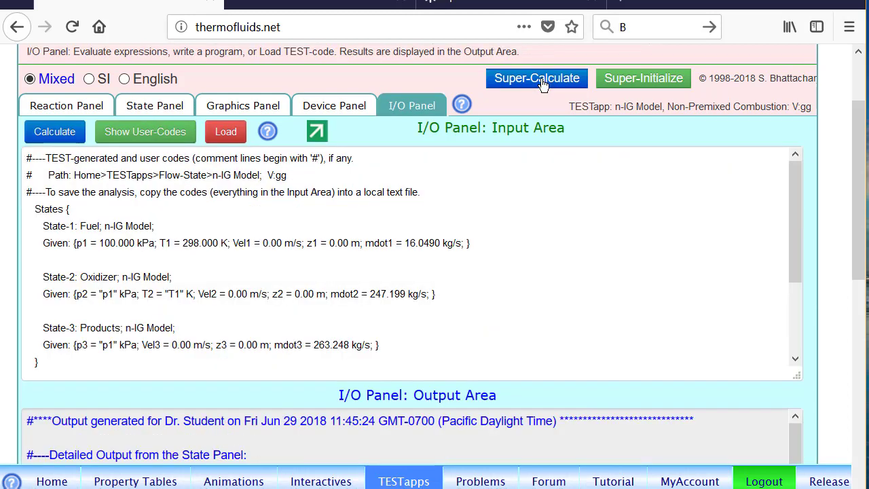
click(175, 109)
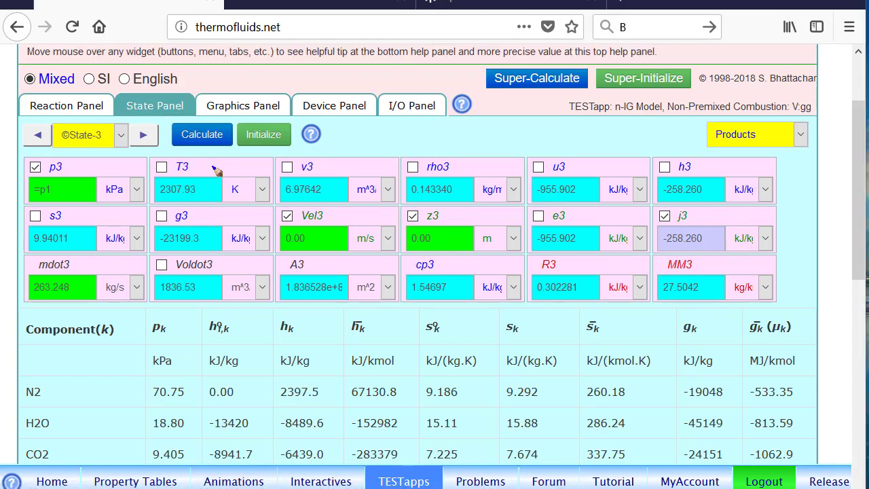
mouse_move(200, 161)
mouse_down()
mouse_move(164, 211)
mouse_move(193, 161)
mouse_up()
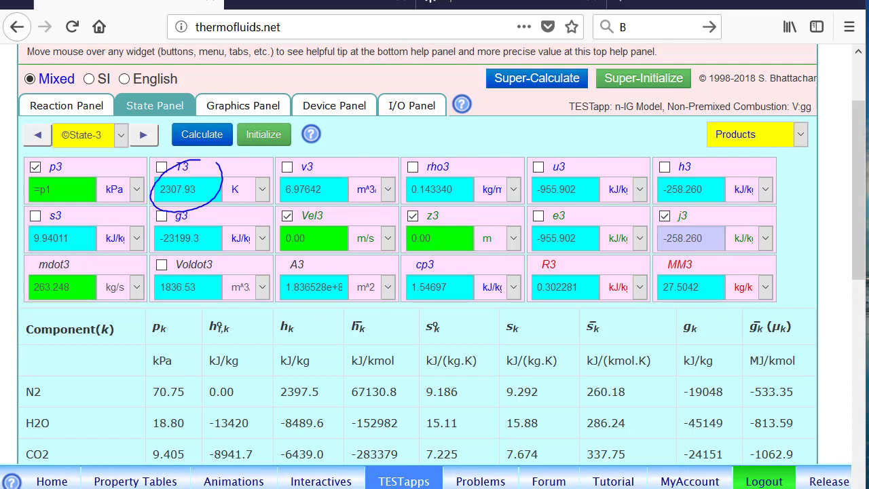
key(Escape)
Rebalance the methane reaction as complete combustion with known excess/deficient user-defined oxidizer, using λ = 110%
click(68, 105)
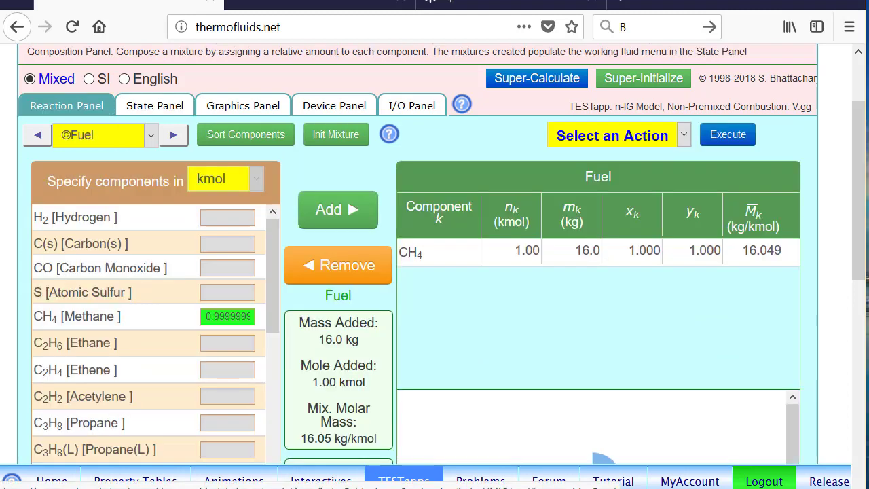
click(684, 134)
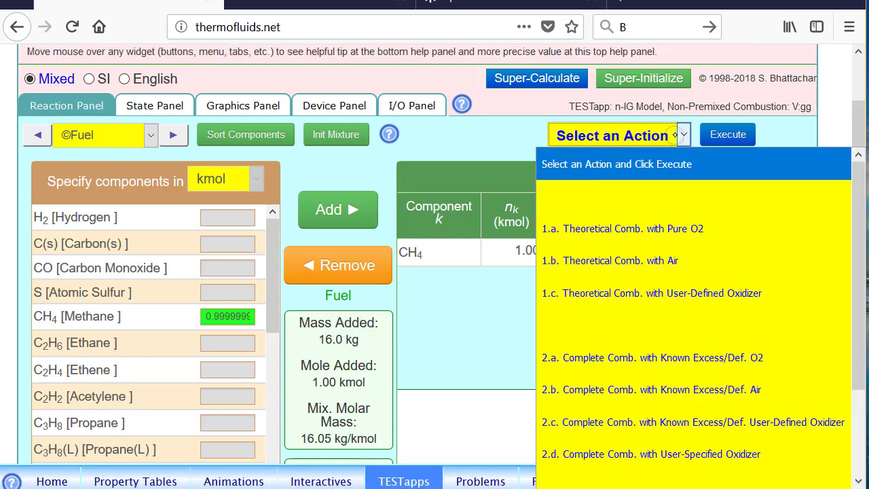
click(706, 425)
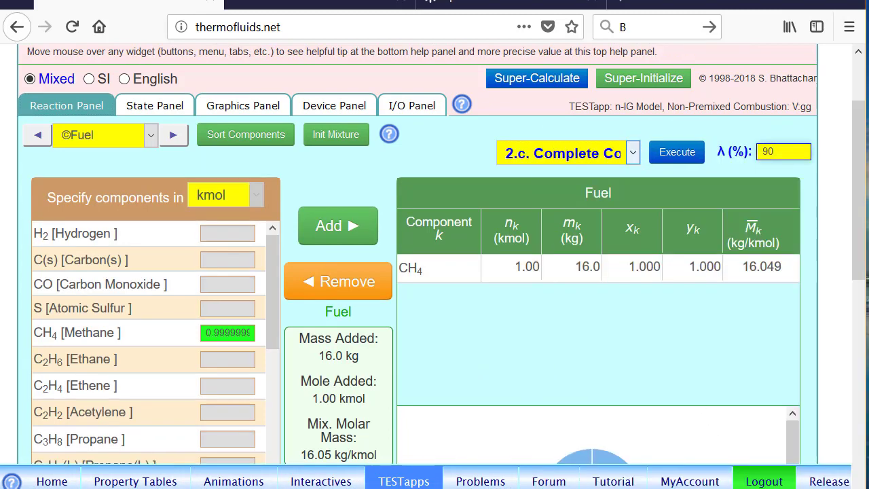
click(790, 153)
key(BackSpace)
key(BackSpace)
text(110)
click(677, 152)
scroll(858, 207, down, 3)
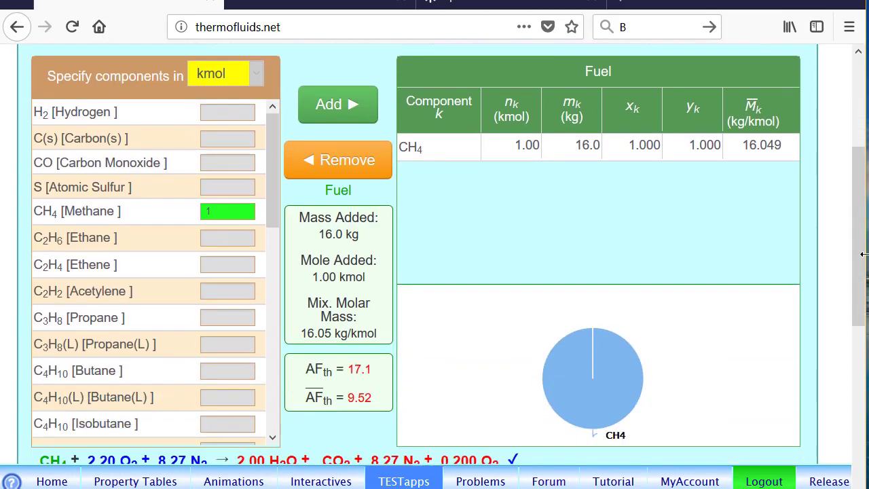
scroll(864, 349, down, 3)
scroll(865, 349, down, 2)
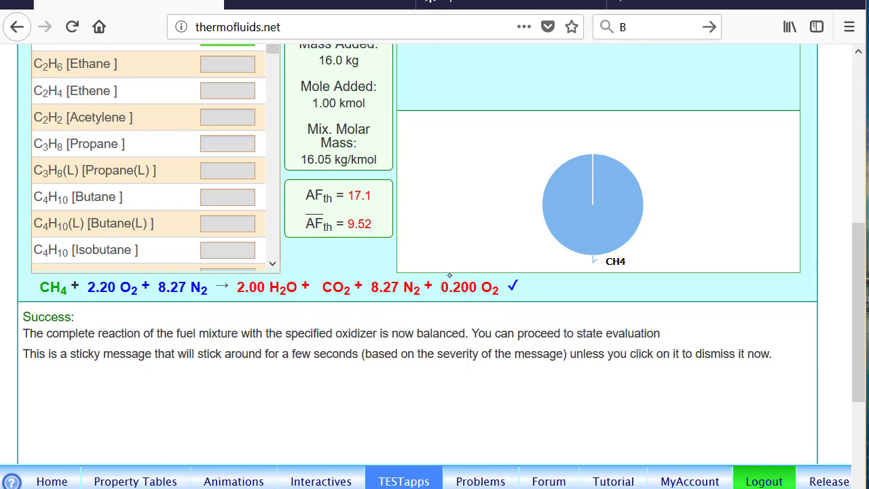
Super-Calculate the analysis again for the 110% oxidizer reaction and check T3 of the products in State-3
scroll(861, 187, up, 5)
drag(862, 187, 861, 78)
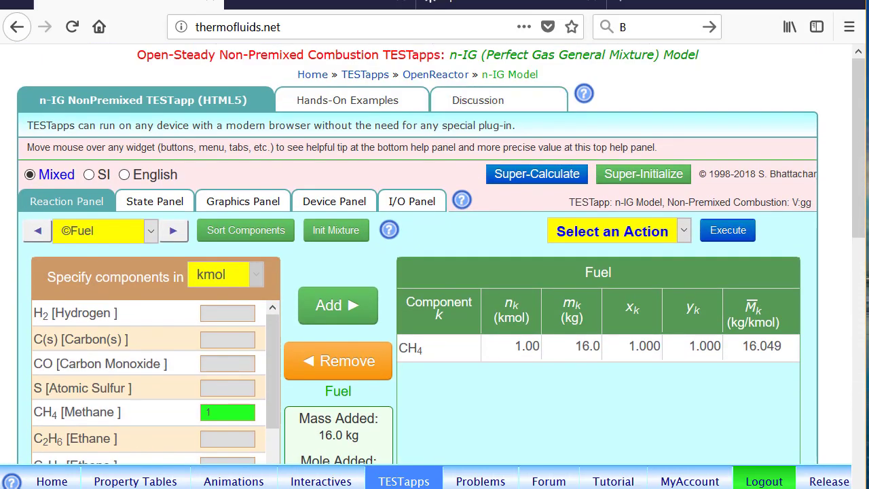
click(549, 176)
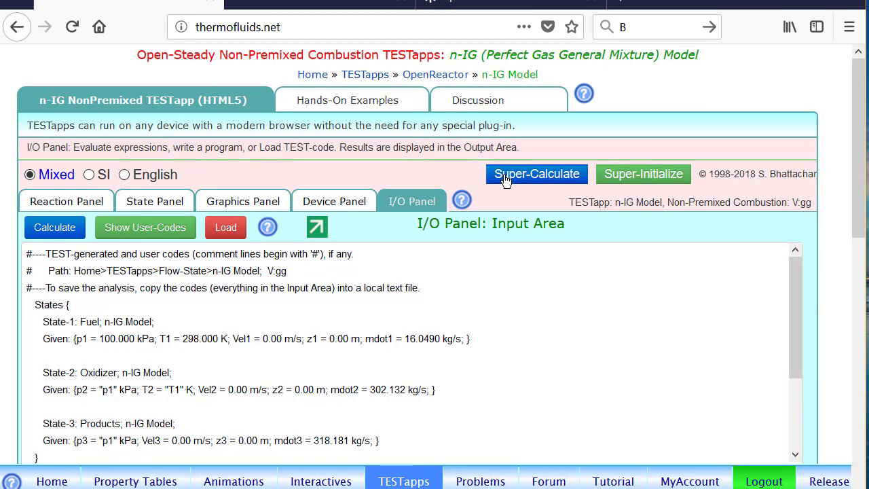
click(175, 200)
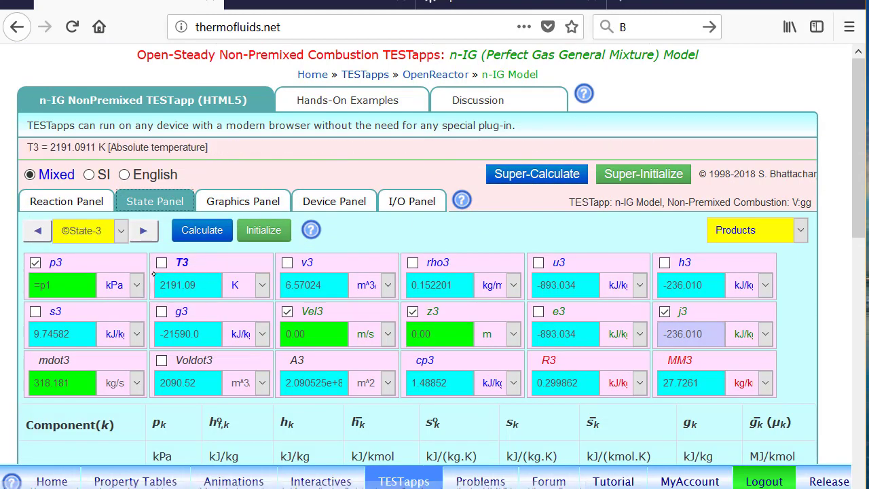